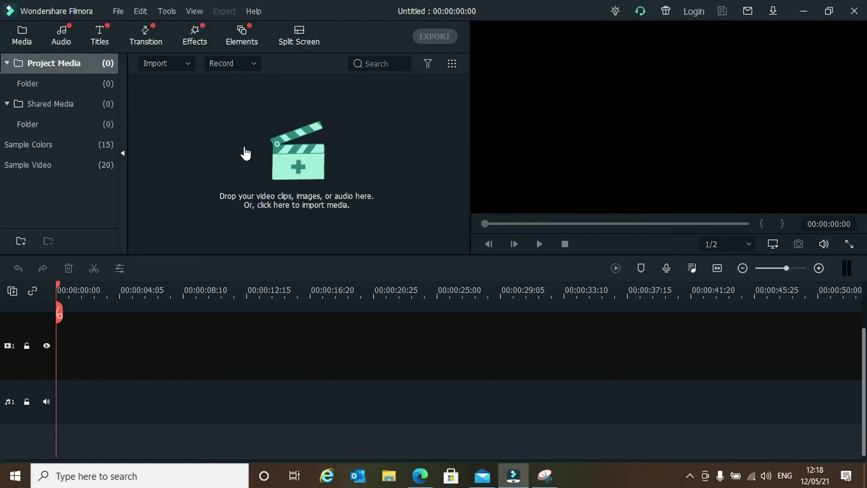
left_click(179, 63)
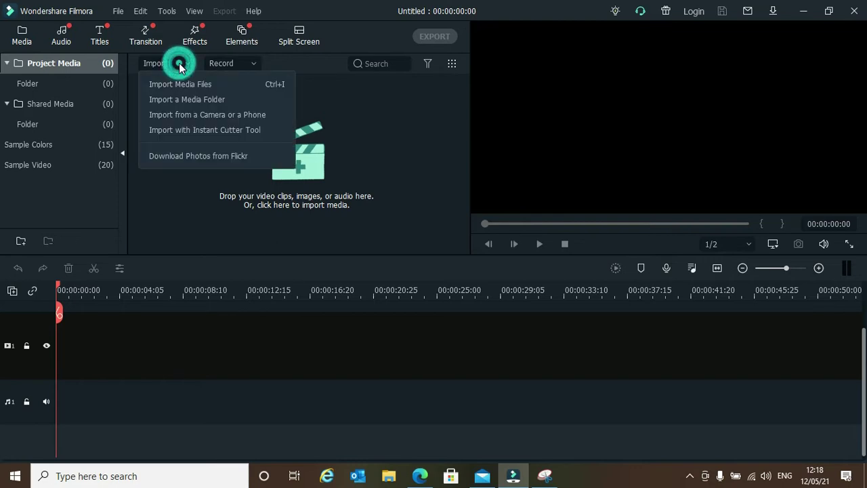
left_click(179, 78)
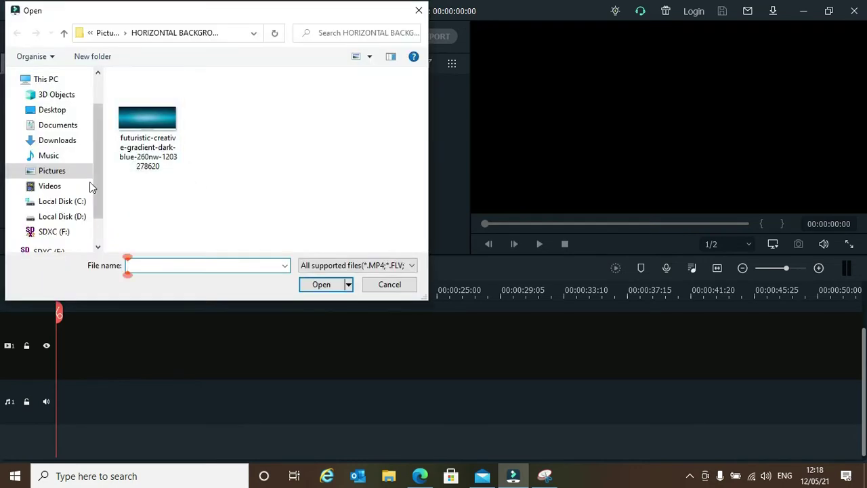
left_click(51, 186)
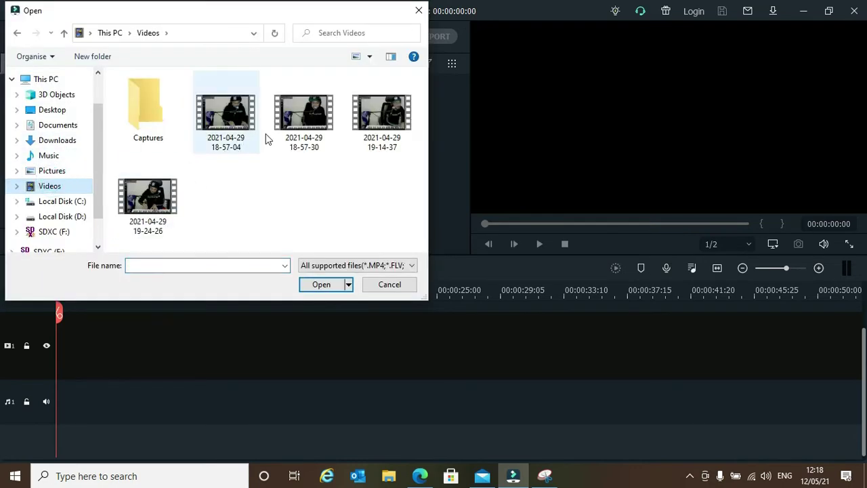
double_click(304, 114)
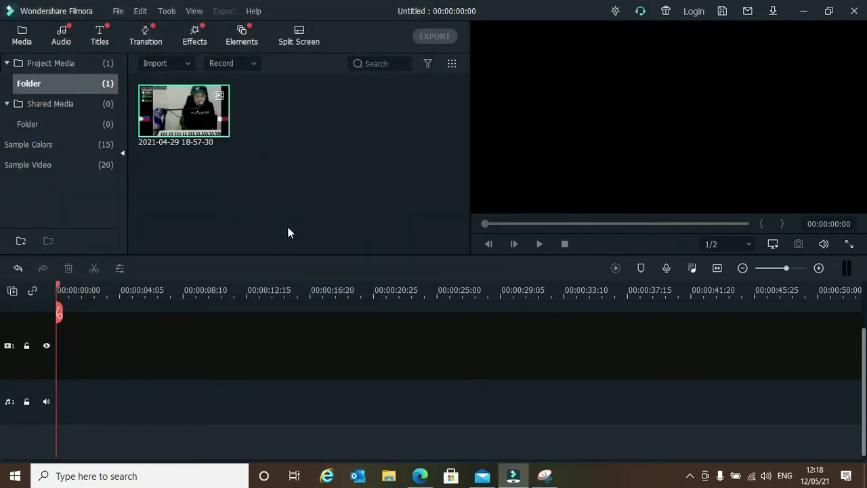
Place the imported video at the start of video track 1, keeping the project settings of 1920 x 1080 25fps
left_click_drag(170, 139, 155, 332)
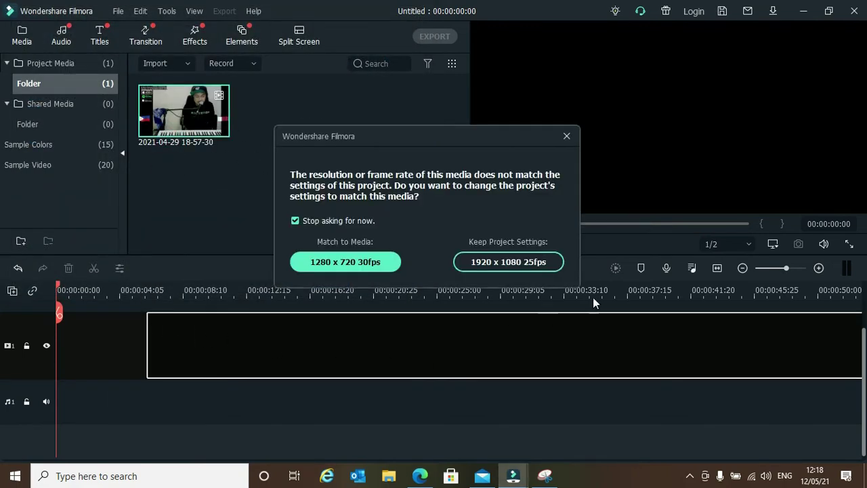
left_click(525, 263)
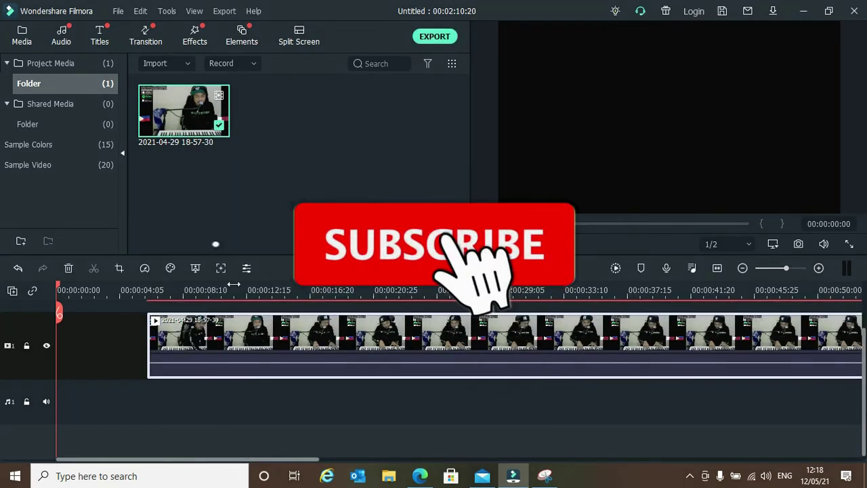
left_click(360, 341)
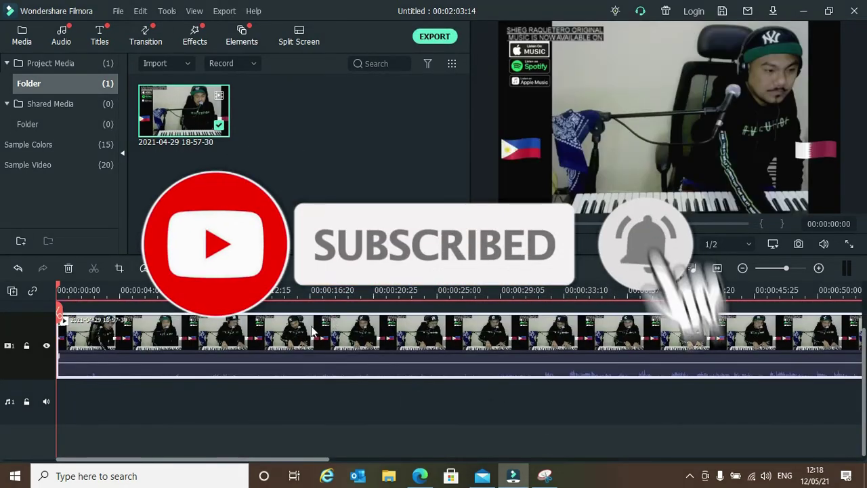
Split the clip on video track 1 at 00:00:04:03, 00:00:10:03 and 00:00:16:22
left_click(107, 311)
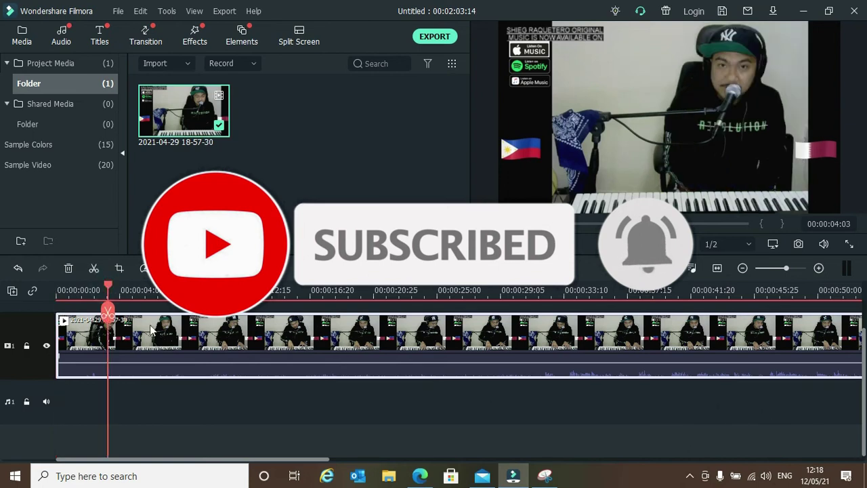
left_click(108, 312)
left_click(185, 288)
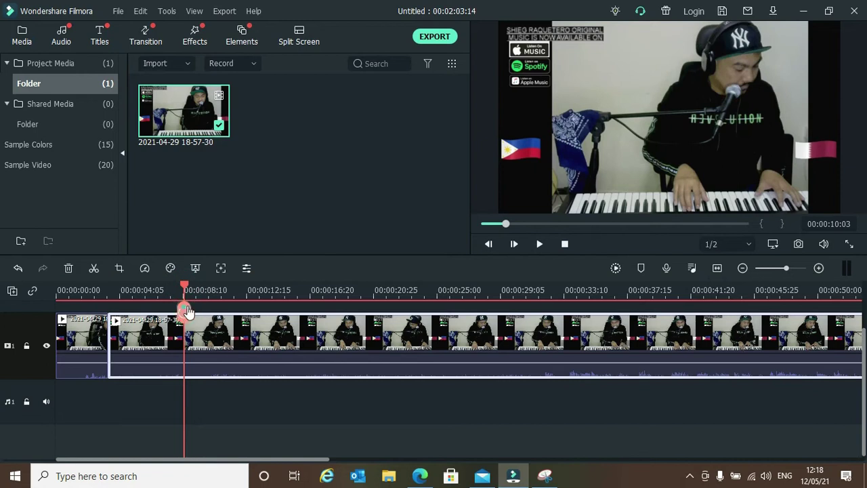
left_click(185, 311)
left_click(269, 288)
left_click(268, 310)
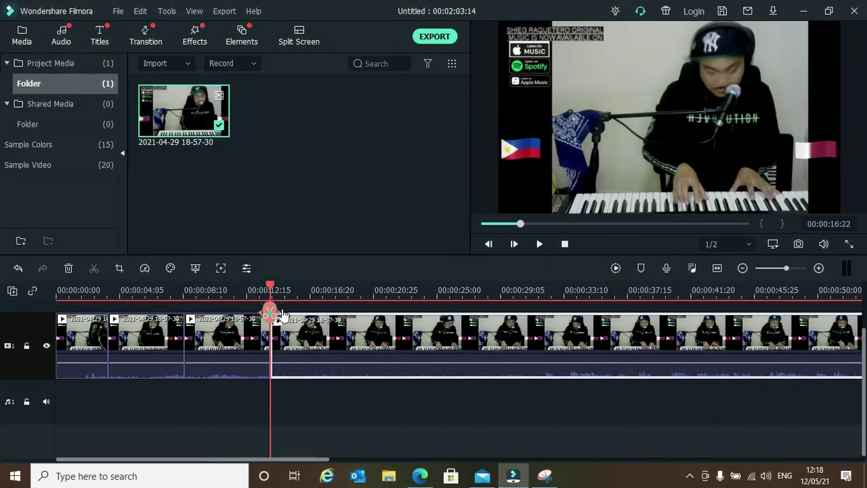
Split the last clip at 00:00:21:12 and delete the segment between 00:00:16:22 and that cut
left_click(328, 311)
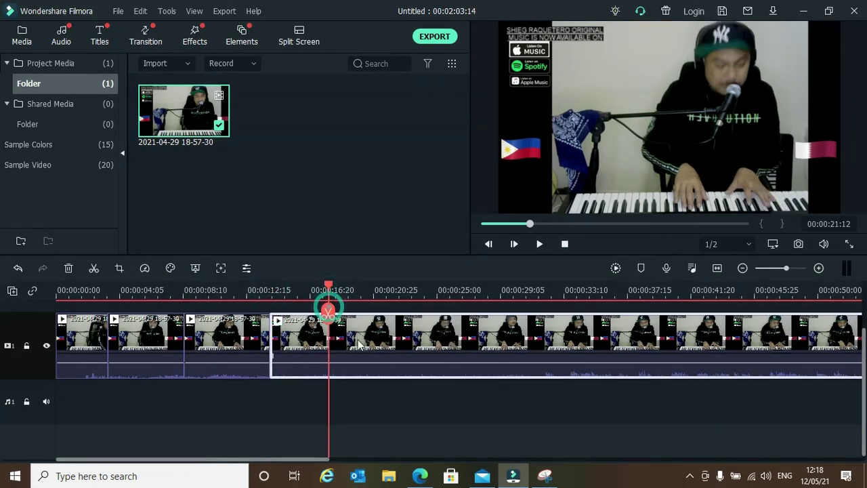
left_click(328, 313)
left_click(309, 335)
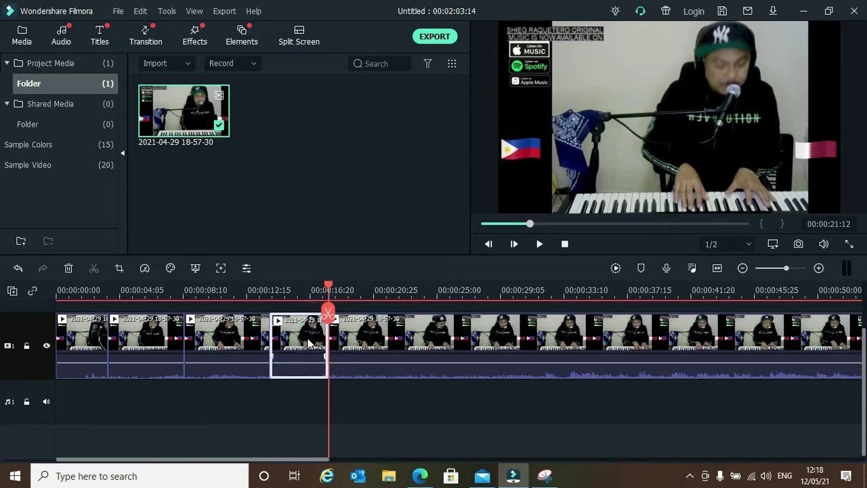
key("Delete")
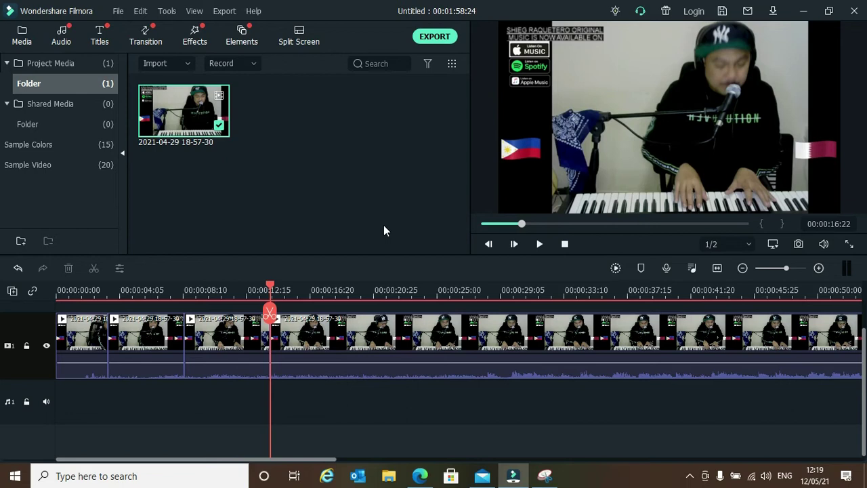
left_click(352, 286)
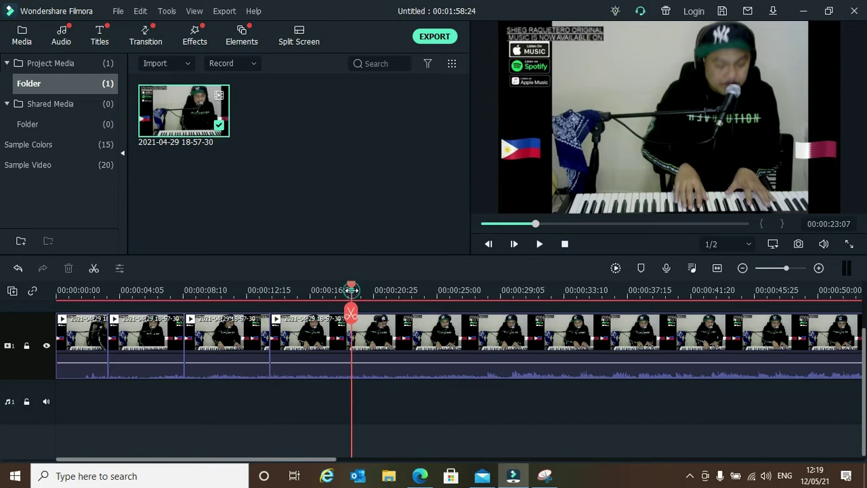
left_click(425, 290)
left_click(467, 289)
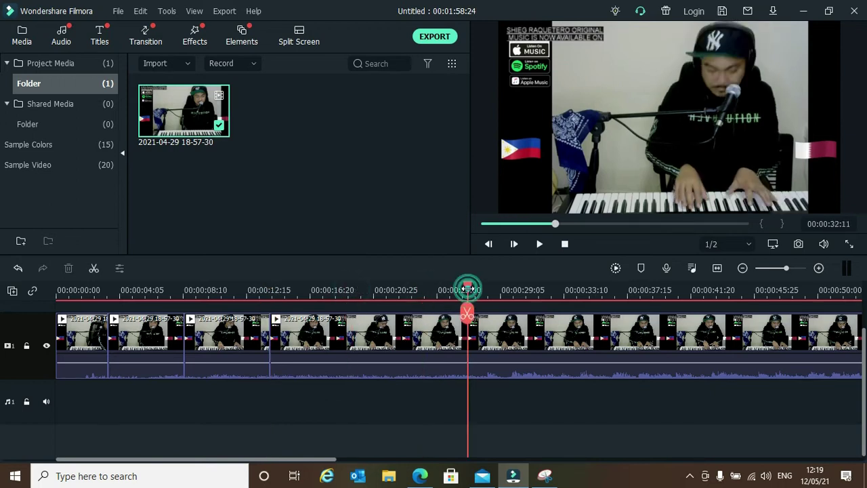
left_click(556, 290)
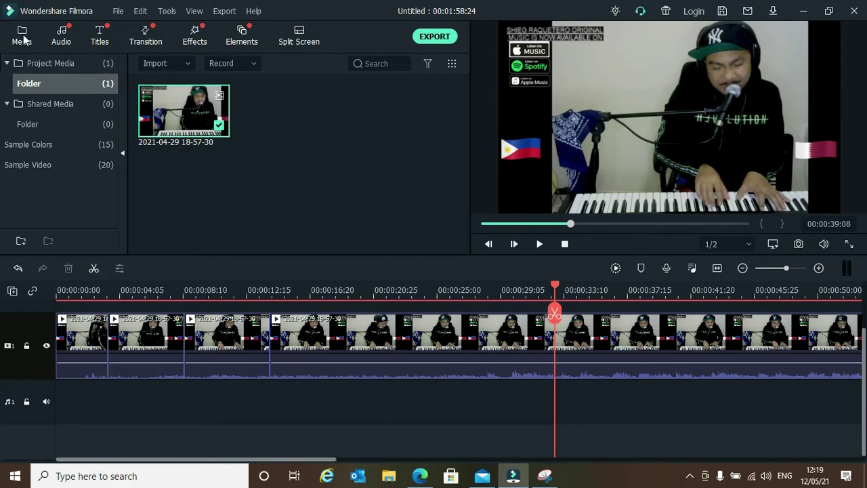
Start saving the project under a new name and create a folder named EDITING LESSON in Documents as its location
left_click(118, 11)
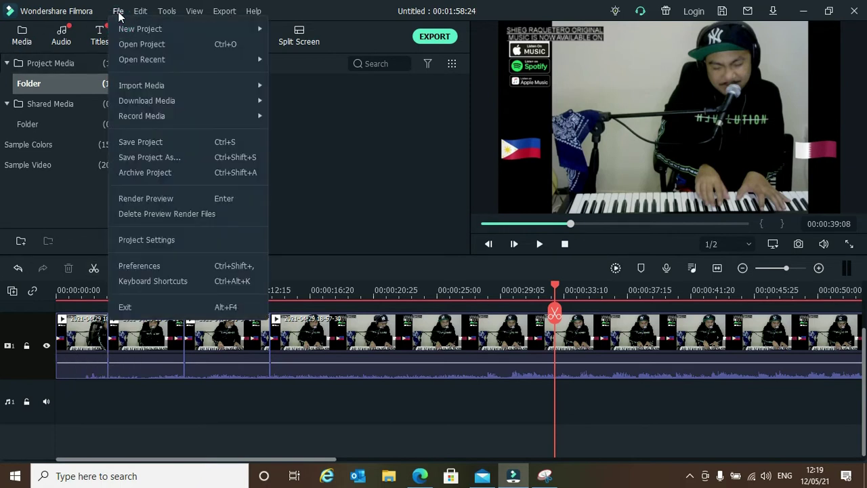
left_click(166, 157)
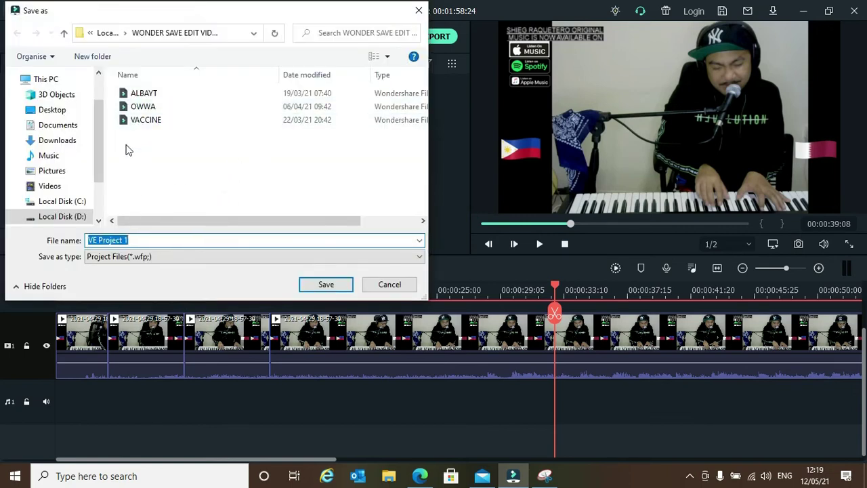
left_click(45, 109)
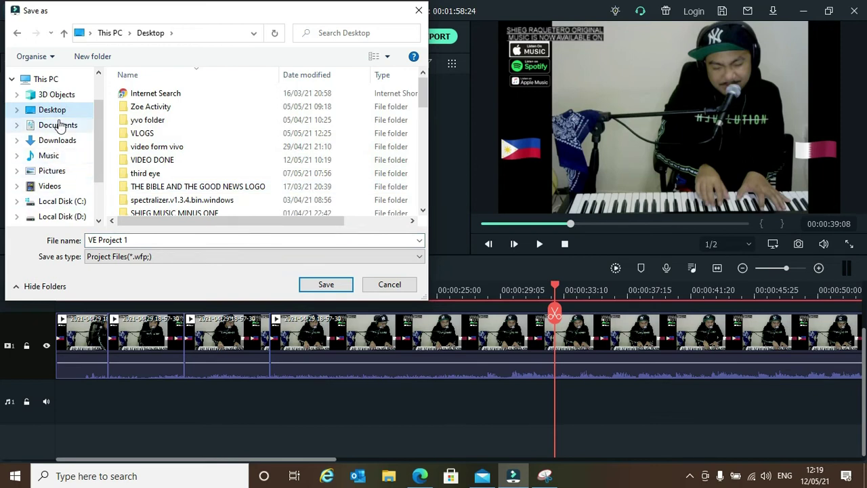
scroll(77, 188, "up", 1)
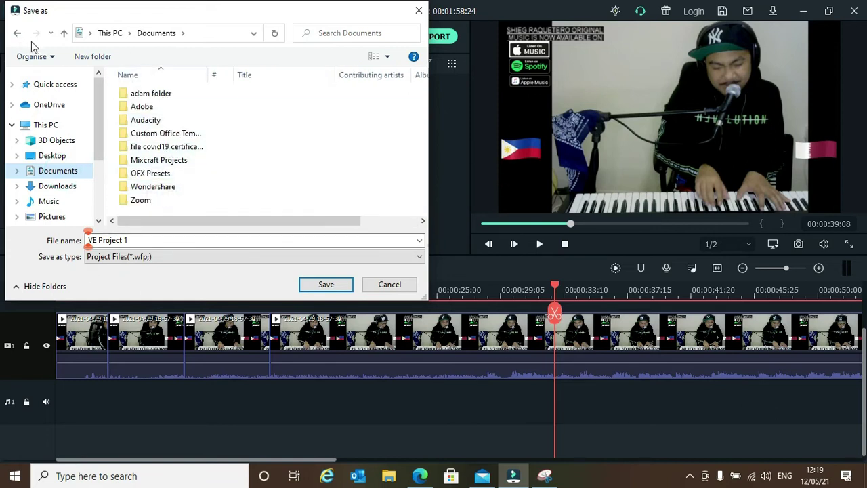
left_click(99, 58)
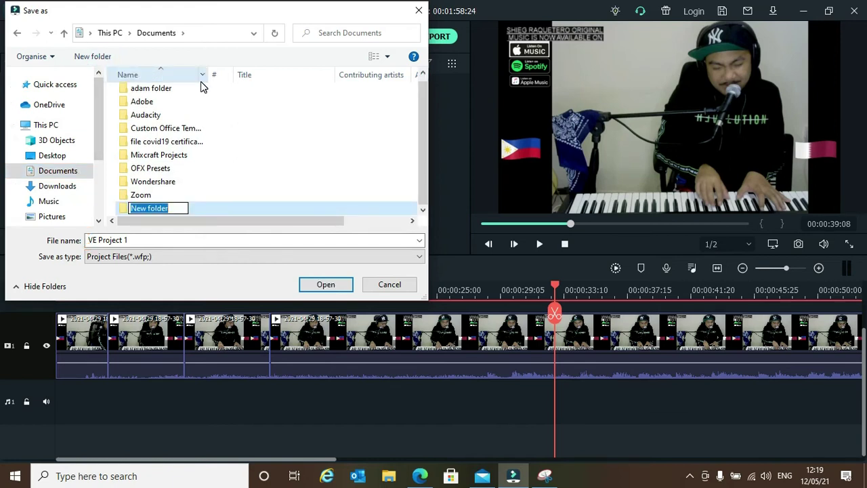
type("EDITING LESSON")
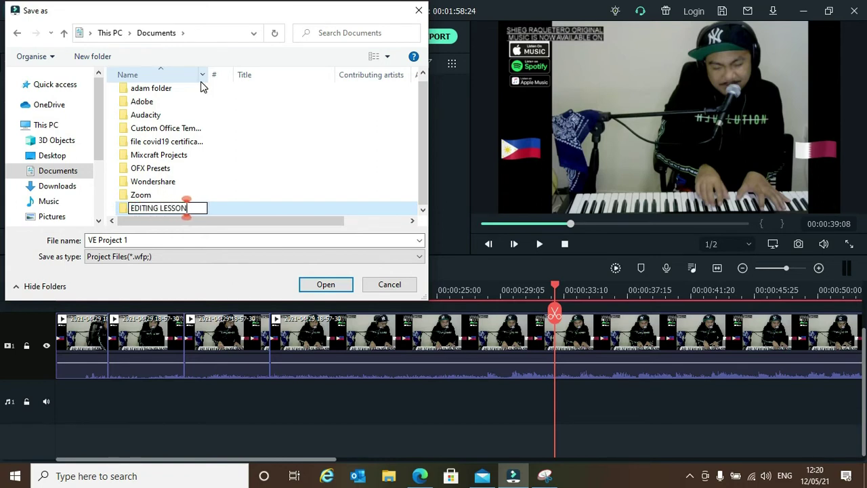
double_click(233, 211)
Name the project file TUTORIAL and save it in the EDITING LESSON folder
left_click(191, 241)
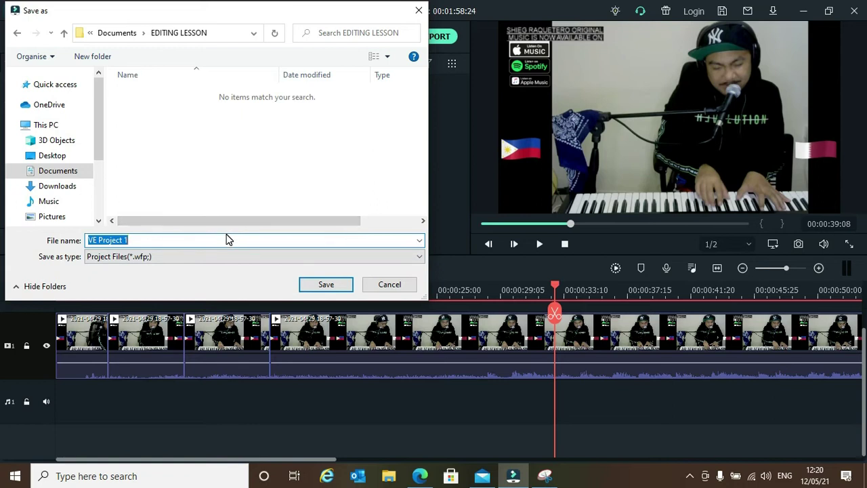
type("TUTORIAL")
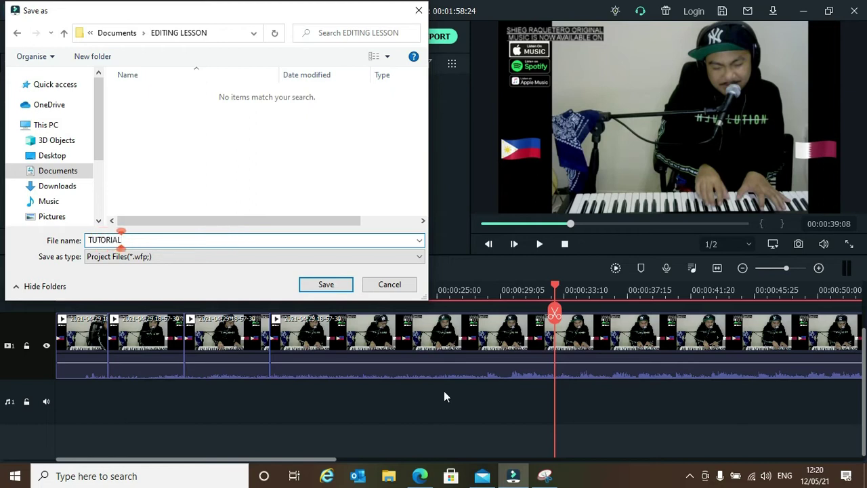
left_click(327, 285)
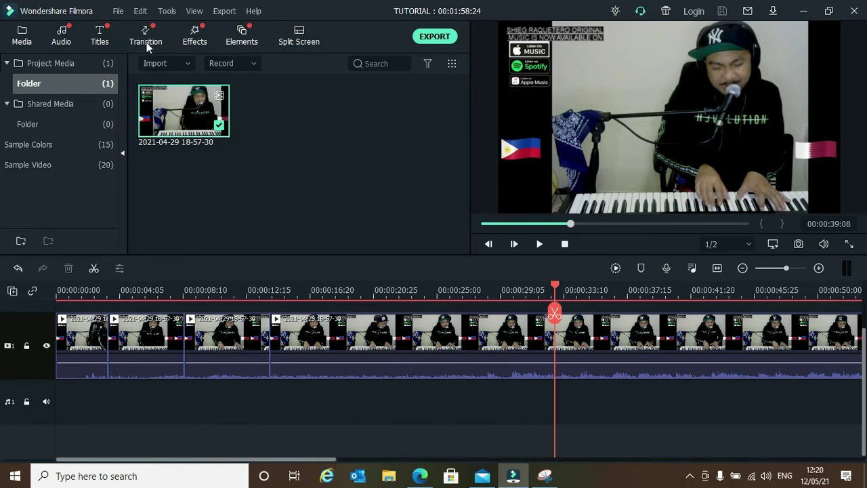
Add the Default Title on video track 2 above the start of the fourth clip and preview it at 00:00:18:23
left_click(94, 45)
left_click_drag(183, 111, 274, 309)
left_click(296, 318)
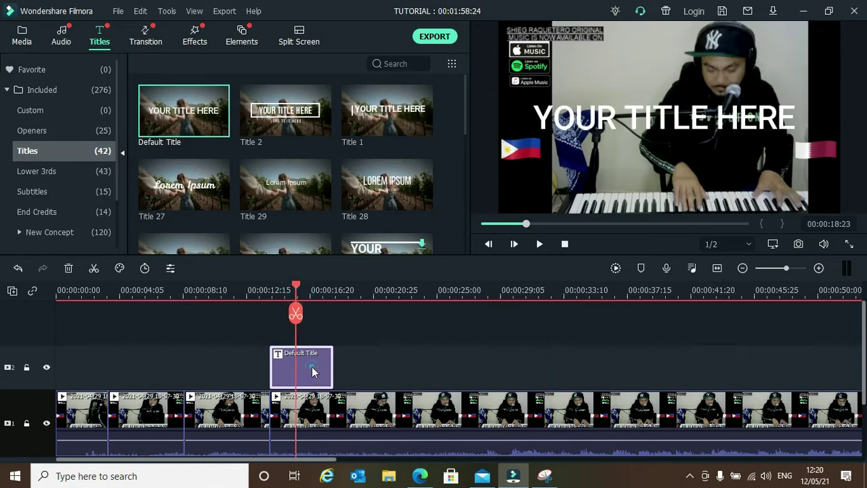
Replace the title's placeholder text with HOW TO on the first line and SAVE FILE on the second, and apply it
double_click(310, 369)
left_click(314, 132)
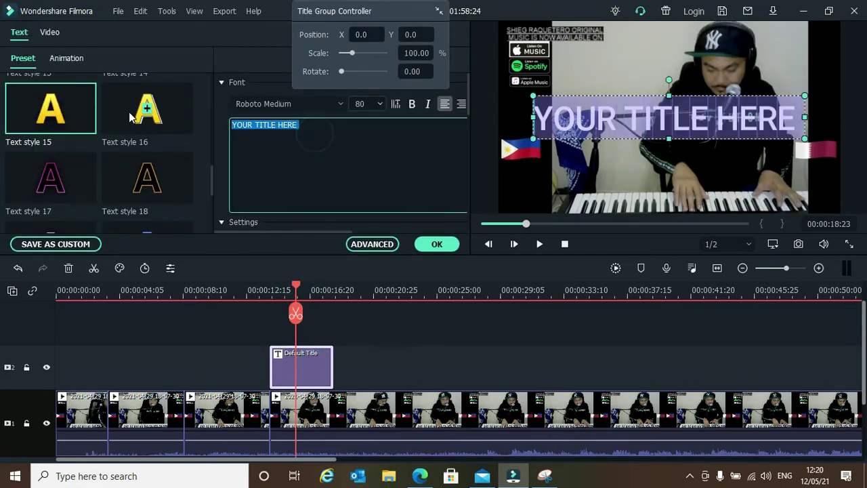
type("HOW TO")
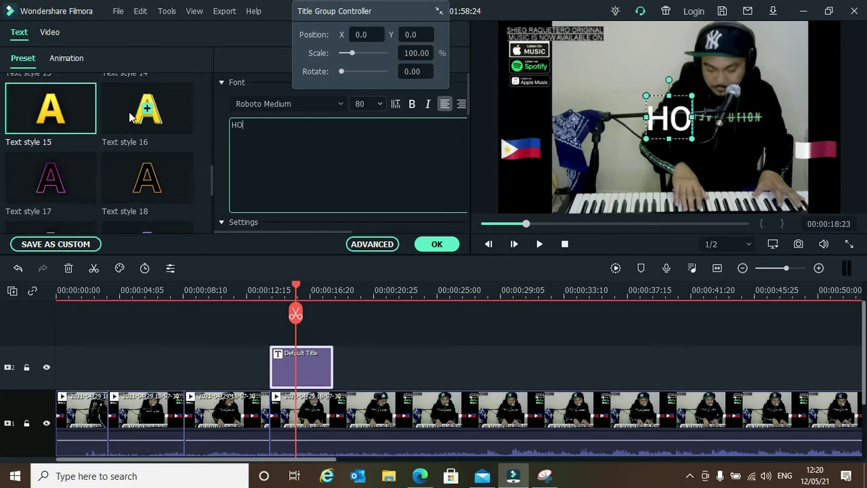
key("Return")
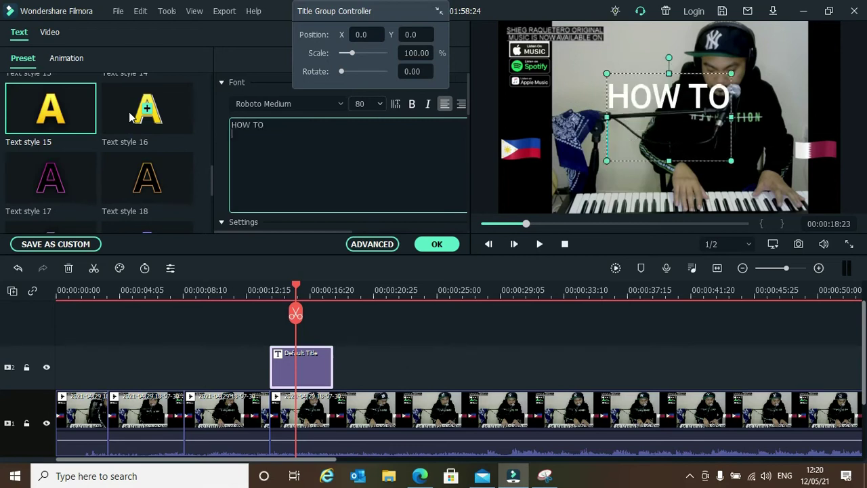
type("SAVE FOLE")
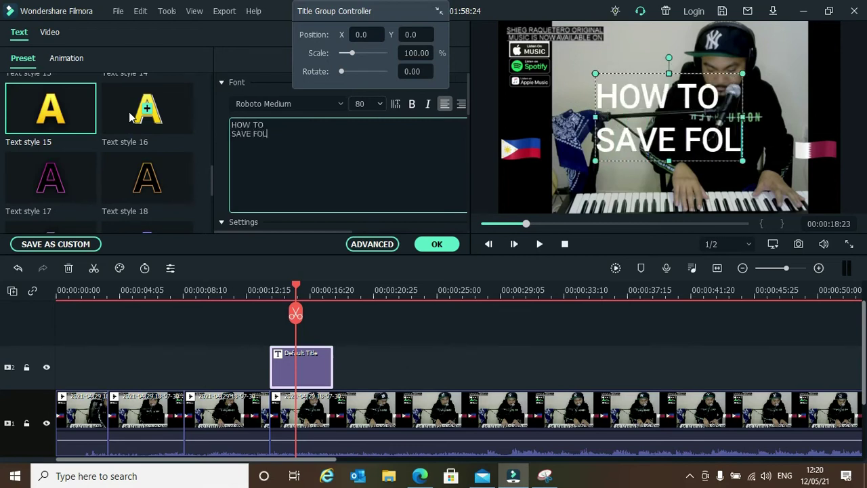
key("BackSpace")
key("BackSpace")
key("BackSpace")
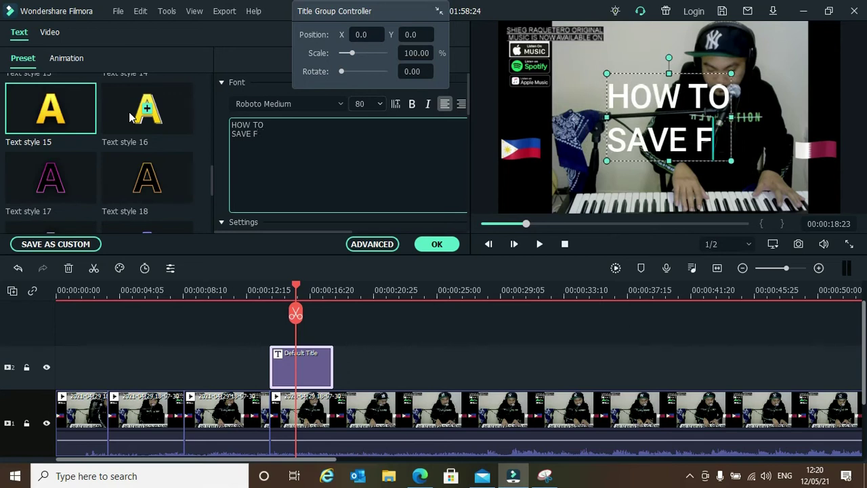
type("ILE")
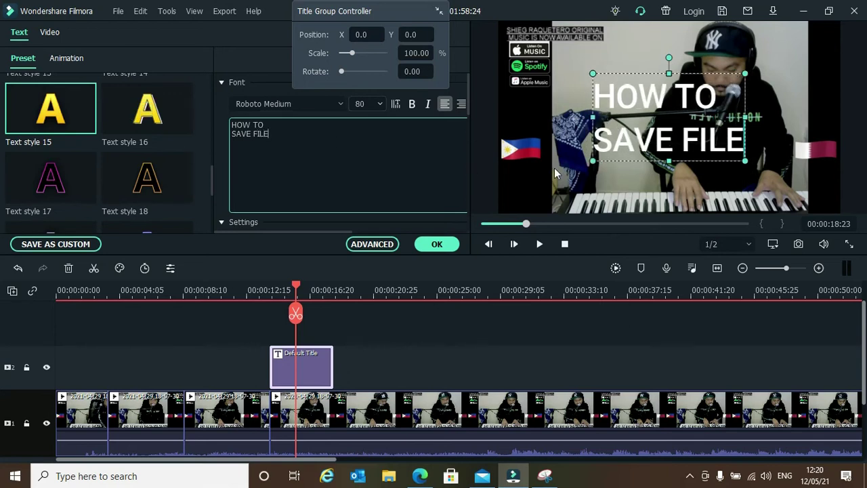
left_click(449, 163)
left_click(440, 246)
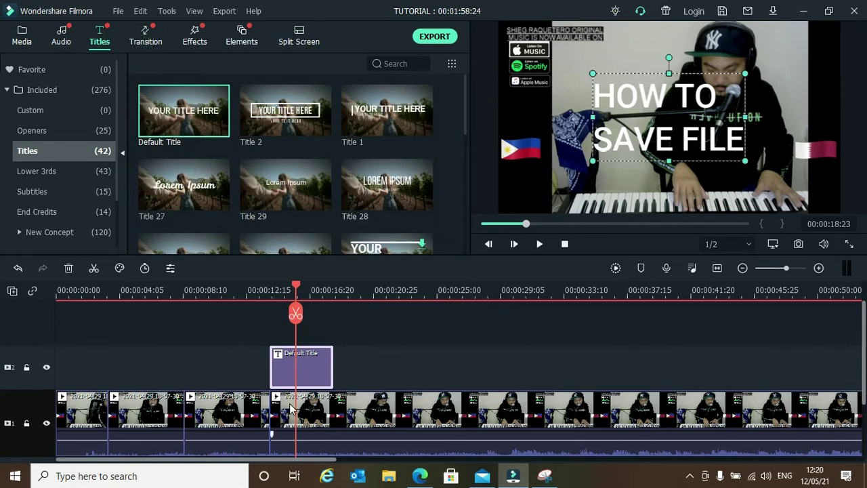
Save the title changes to the current project file and check the save options
key("ctrl+s")
left_click(118, 12)
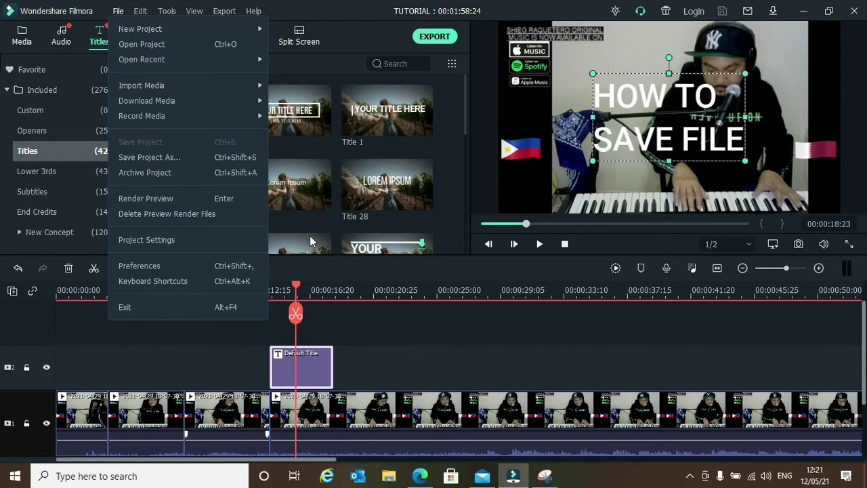
left_click(408, 326)
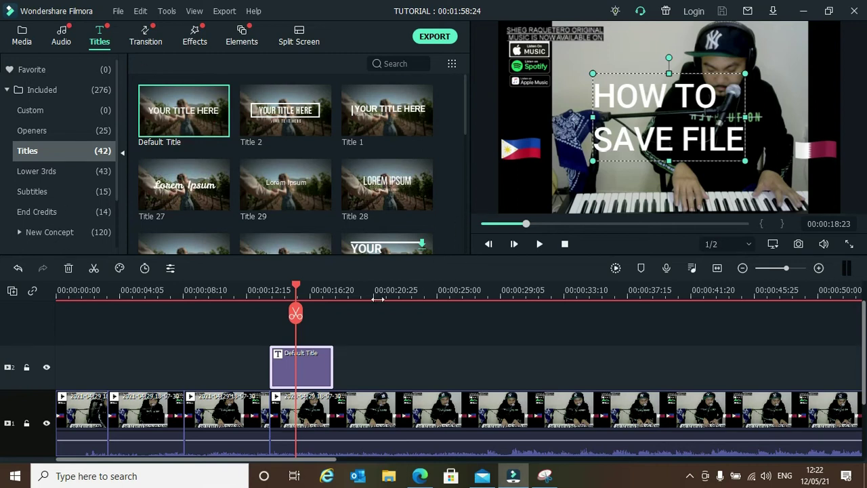
Add Title 2 at about 00:00:25:00 and Title 1 at about 00:00:37:15 on video track 2, and save the project
left_click_drag(292, 119, 466, 374)
left_click_drag(386, 112, 633, 384)
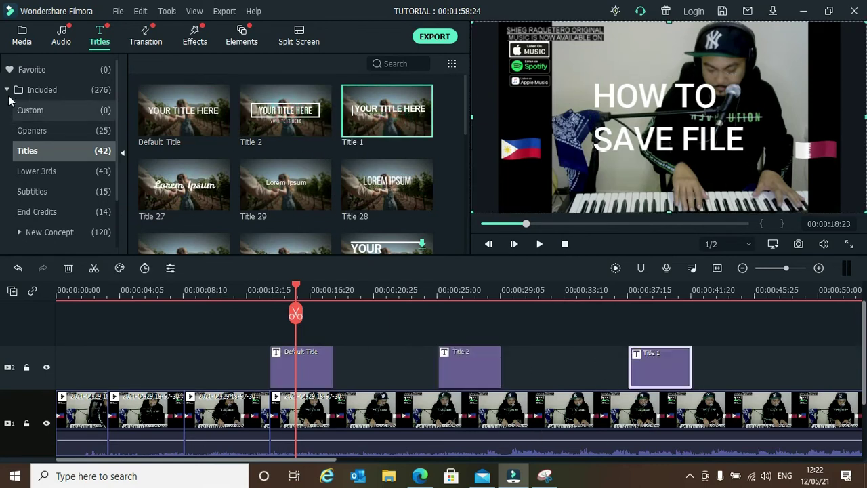
key("ctrl+s")
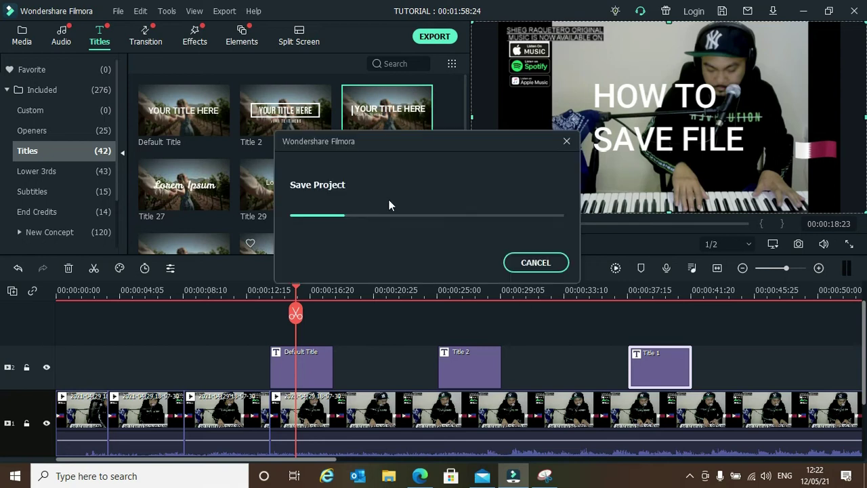
Add the Stand music track at the start of audio track 1 and save the project
left_click(62, 45)
left_click_drag(290, 128, 20, 400)
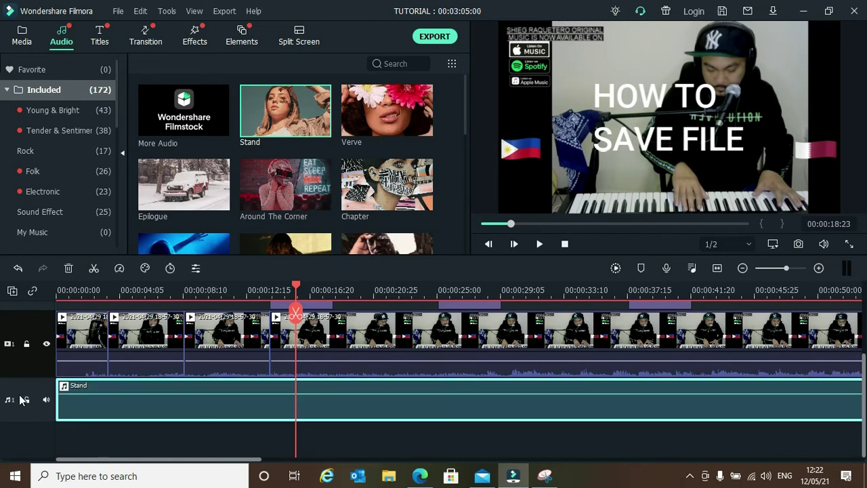
key("ctrl+s")
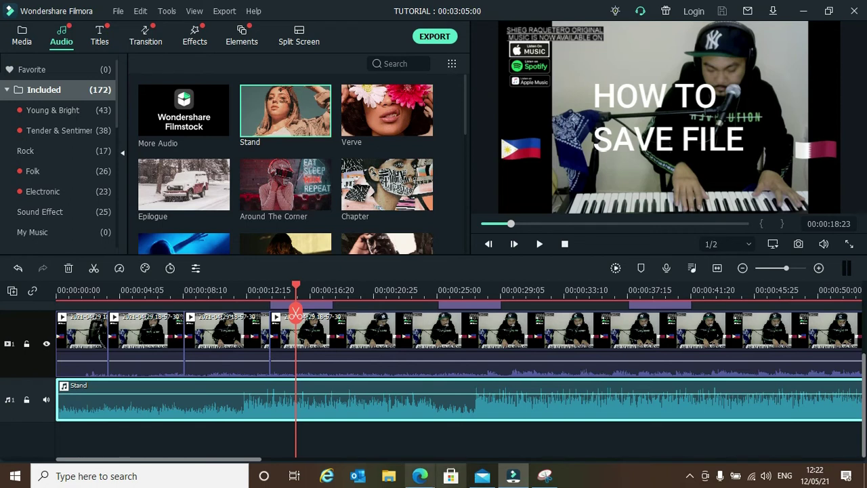
Open the saved TUTORIAL project file from the EDITING LESSON folder in Documents
left_click(117, 13)
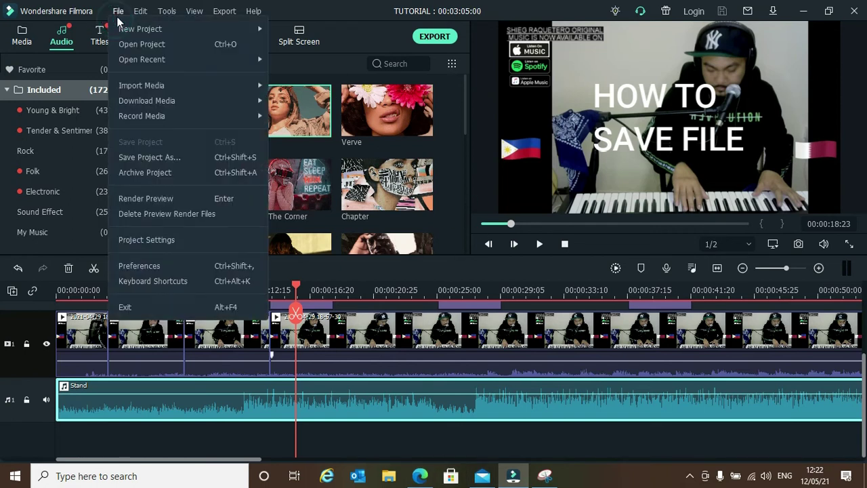
left_click(140, 45)
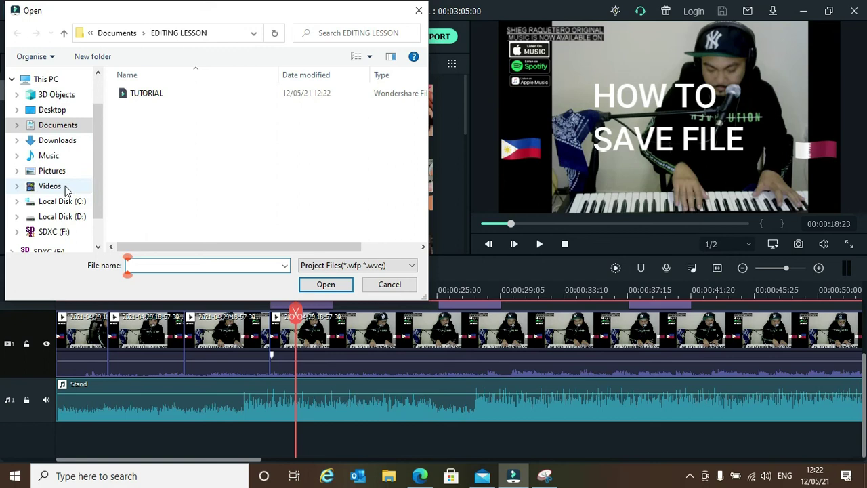
left_click(68, 127)
left_click(59, 119)
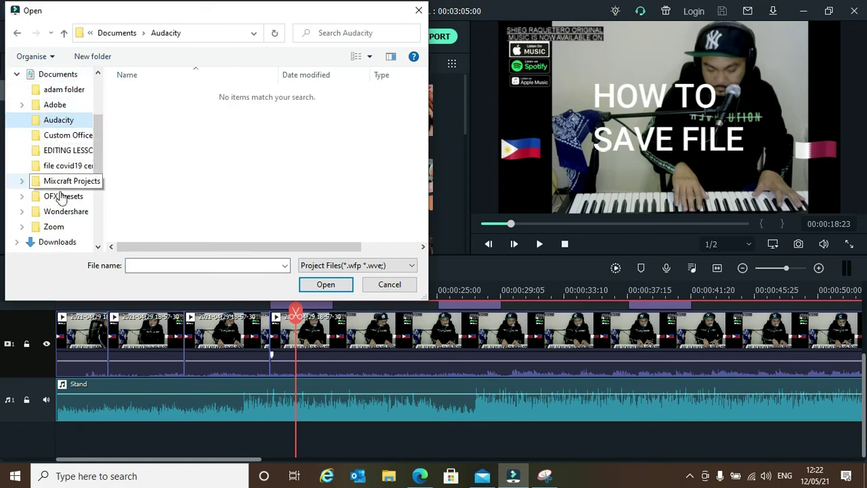
scroll(64, 189, "down", 1)
scroll(64, 163, "down", 1)
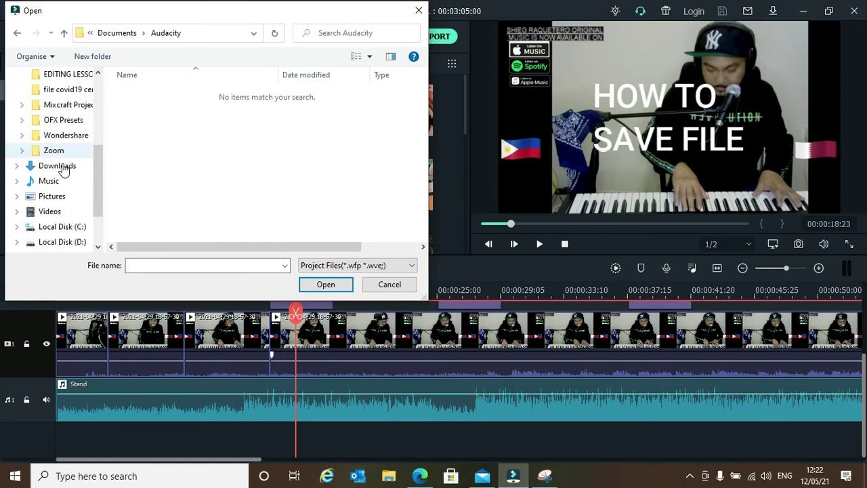
scroll(58, 170, "up", 2)
left_click(58, 95)
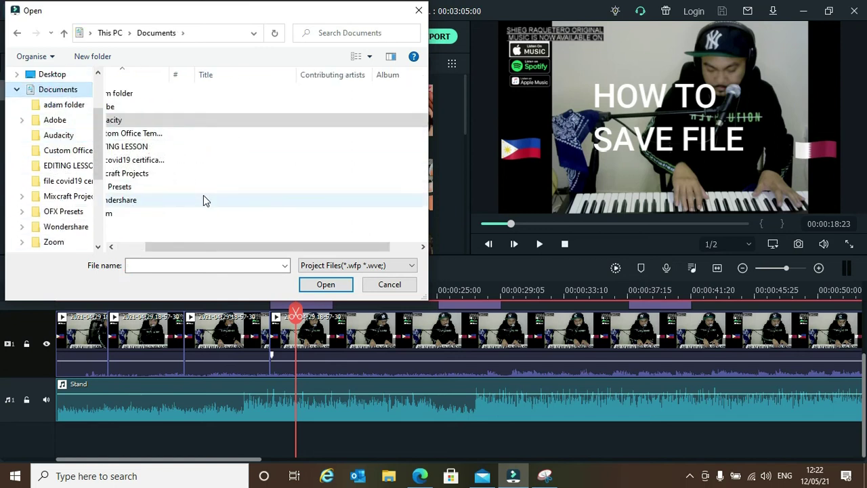
double_click(182, 148)
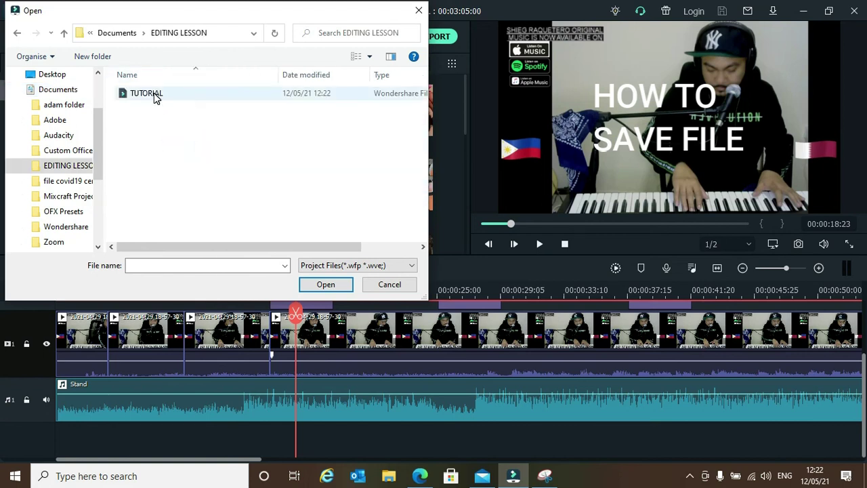
left_click(155, 97)
left_click(323, 285)
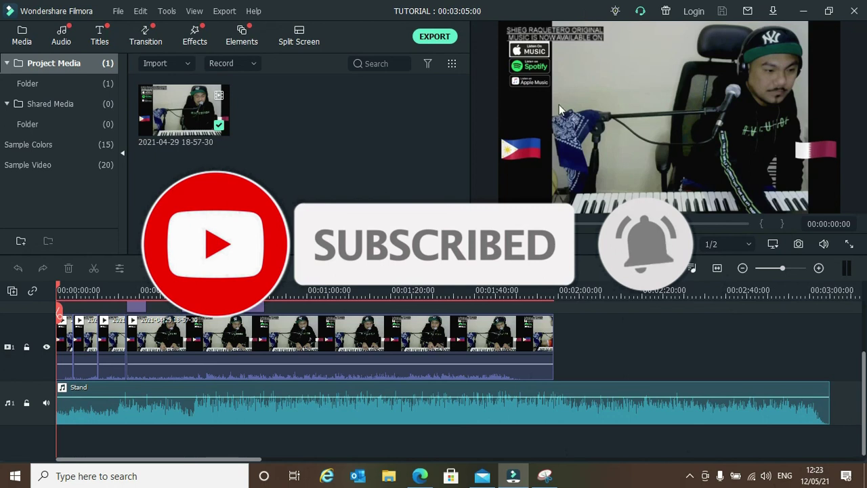
left_click(690, 476)
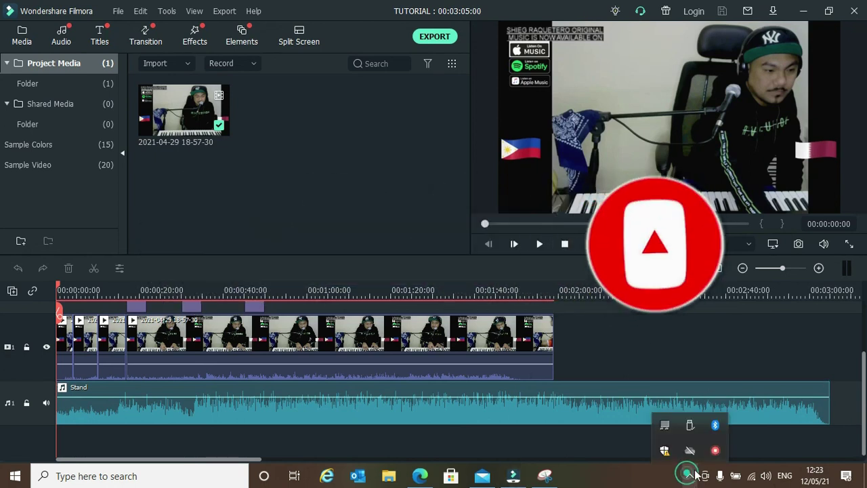
right_click(716, 458)
left_click(720, 461)
left_click(636, 444)
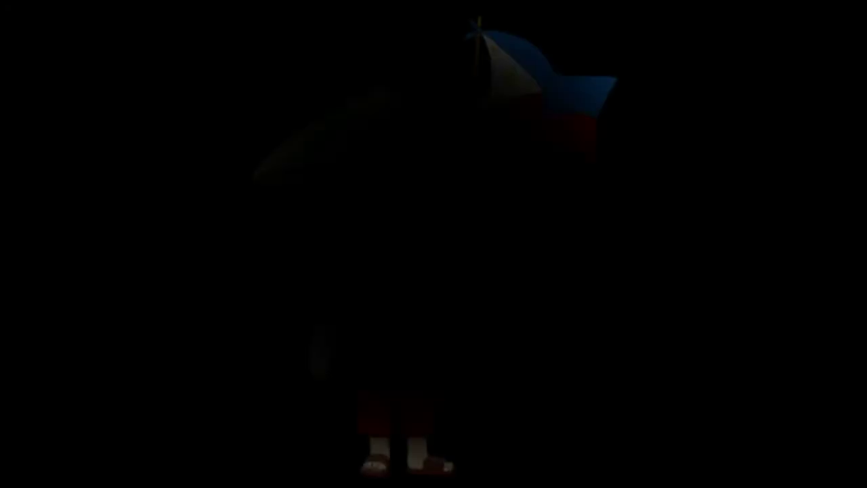